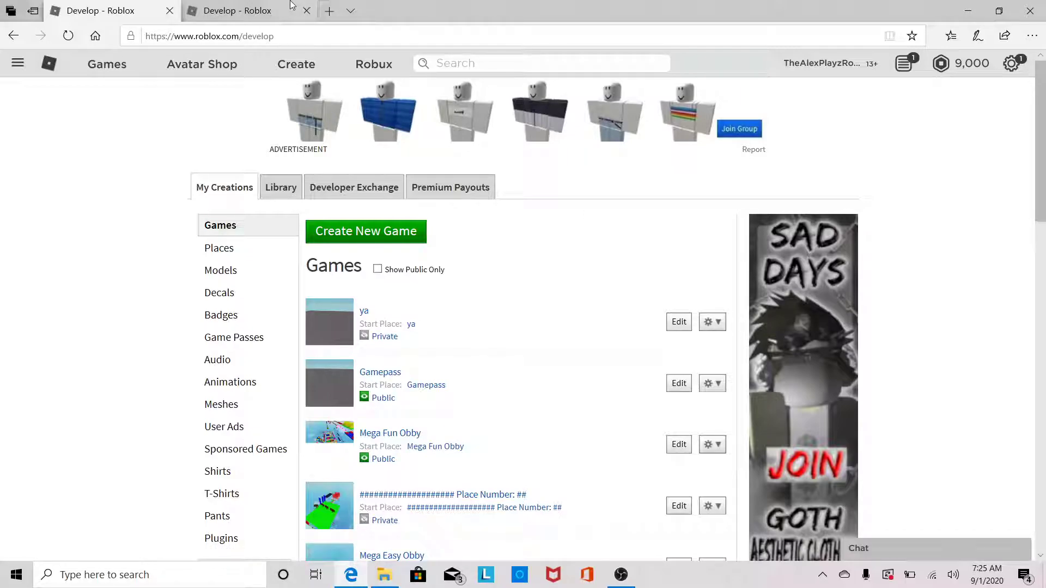
# - Switch between the two open Develop pages and scroll to find the Rich life game
pyautogui.moveTo(272, 6)
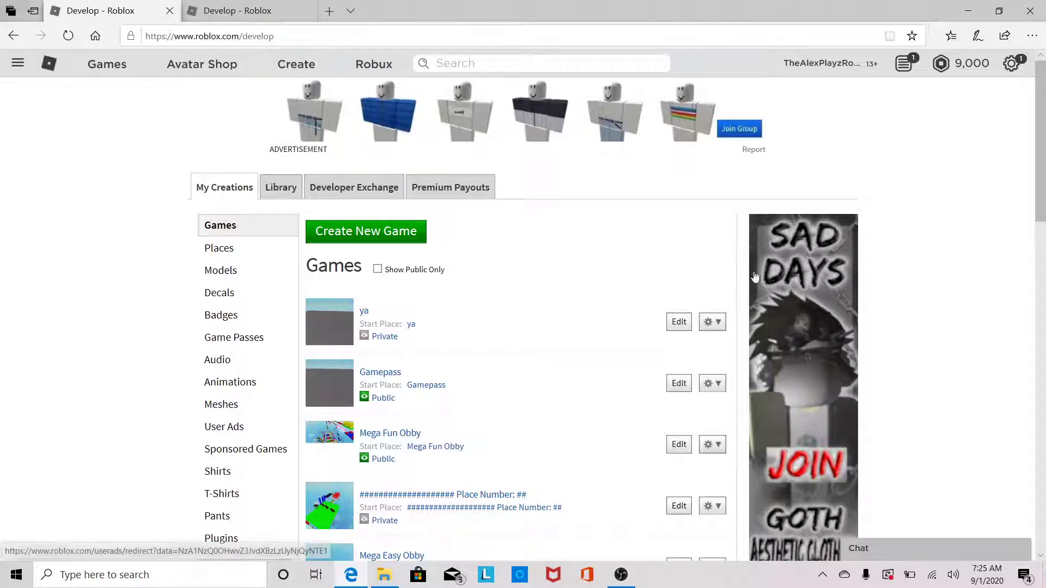
pyautogui.scroll(-3, 578, 191)
pyautogui.click(251, 10)
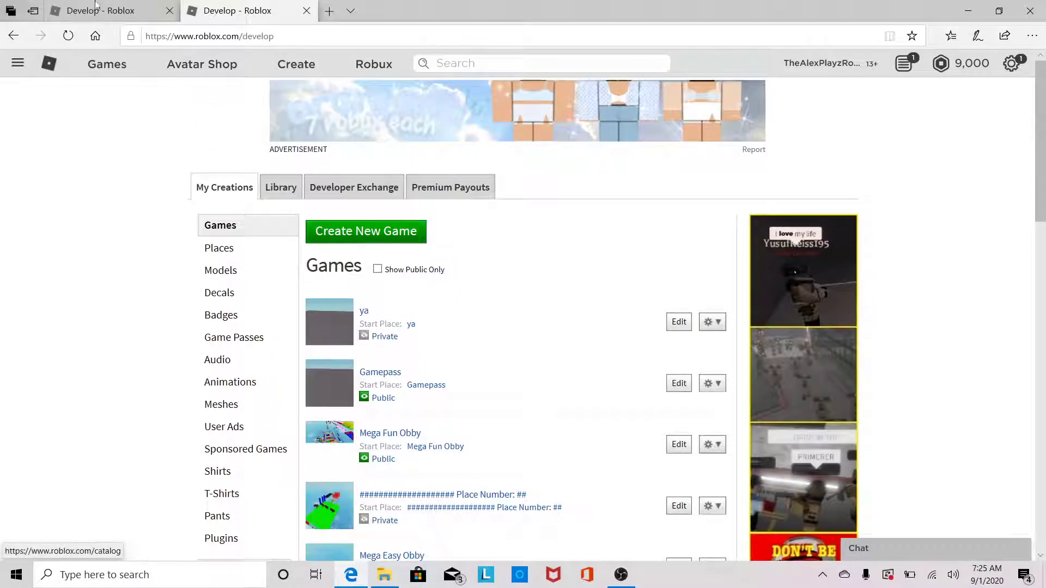
pyautogui.click(90, 6)
pyautogui.scroll(2, 463, 245)
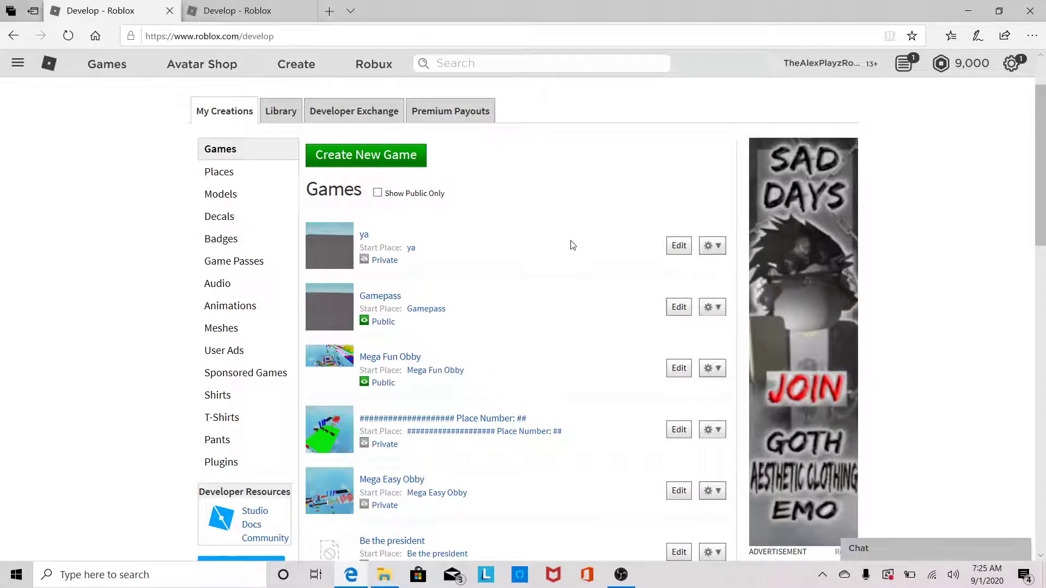
pyautogui.scroll(-3, 572, 245)
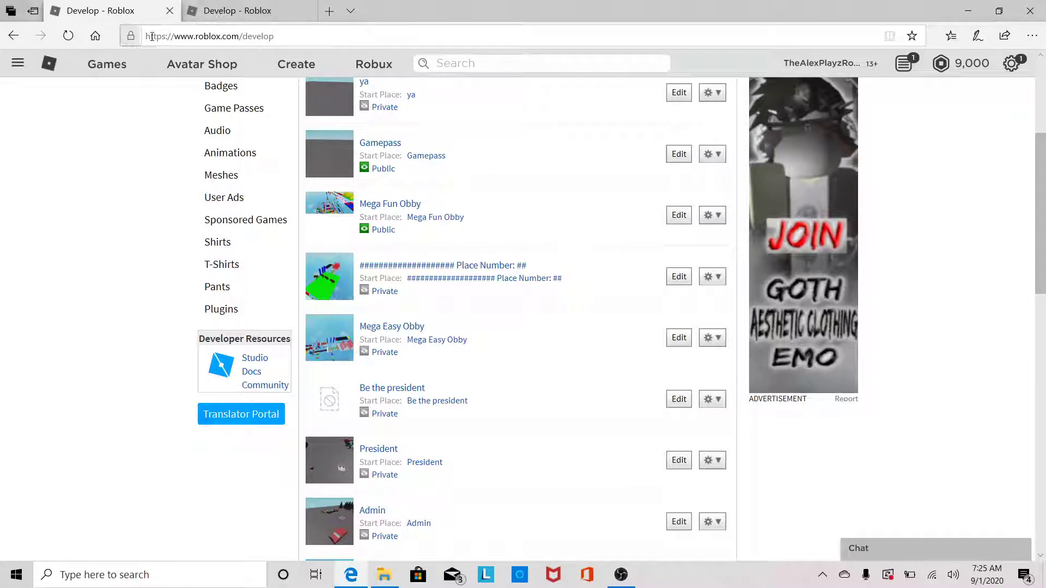
pyautogui.scroll(5, 523, 338)
pyautogui.scroll(-3, 528, 306)
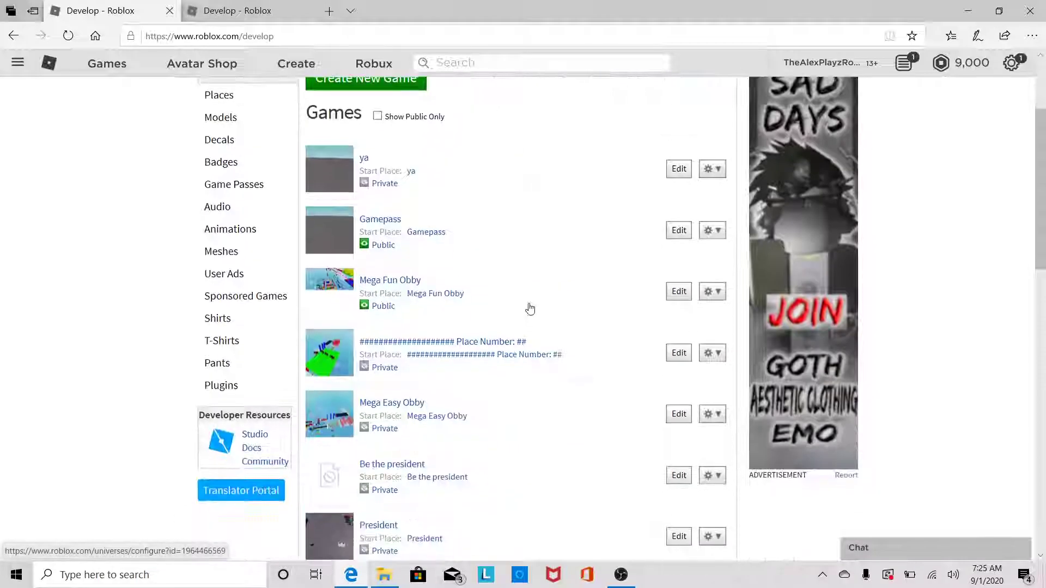
pyautogui.click(228, 10)
pyautogui.click(109, 10)
pyautogui.click(228, 5)
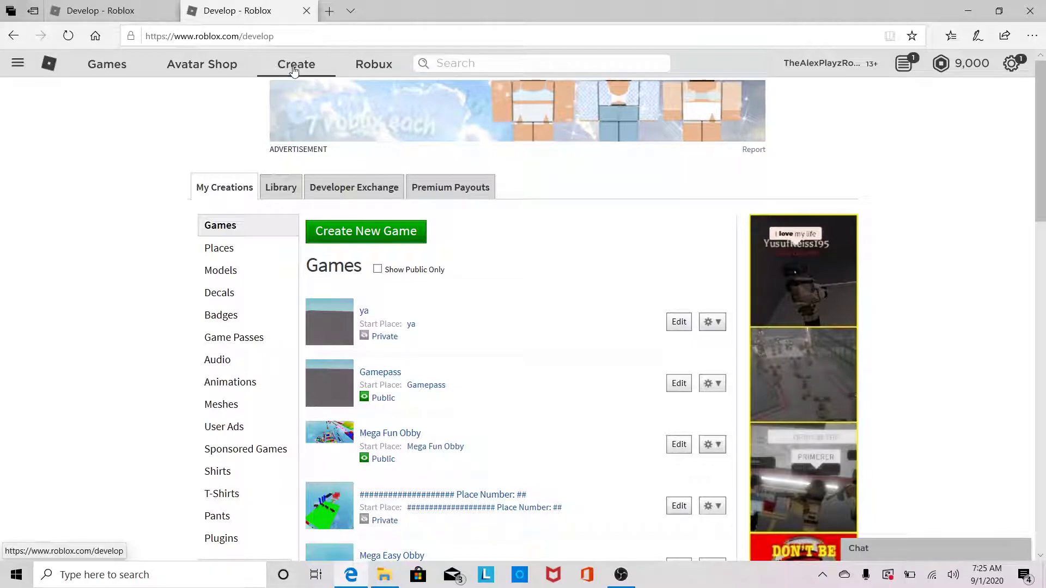
pyautogui.click(140, 8)
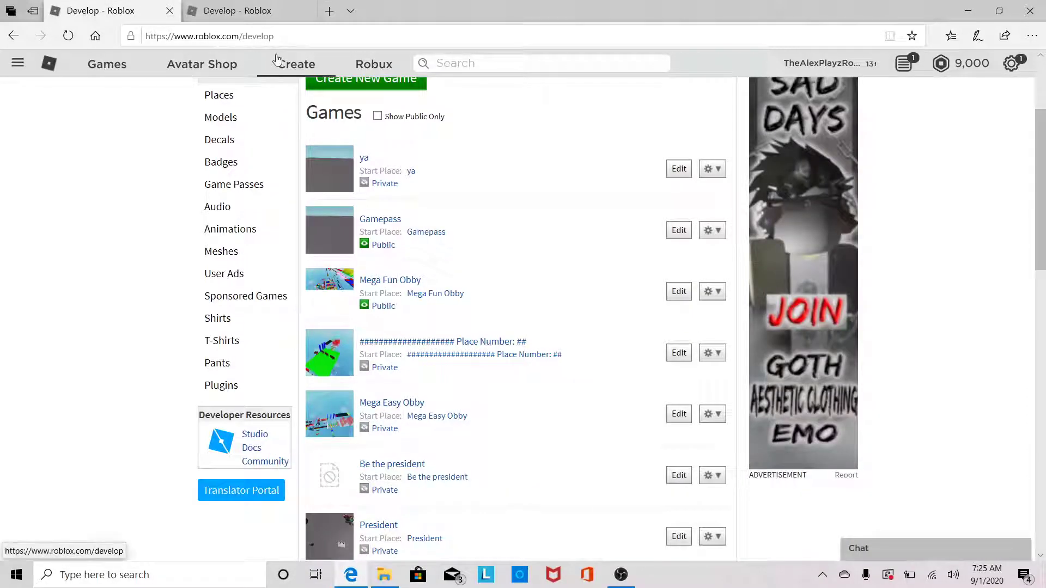
pyautogui.click(235, 11)
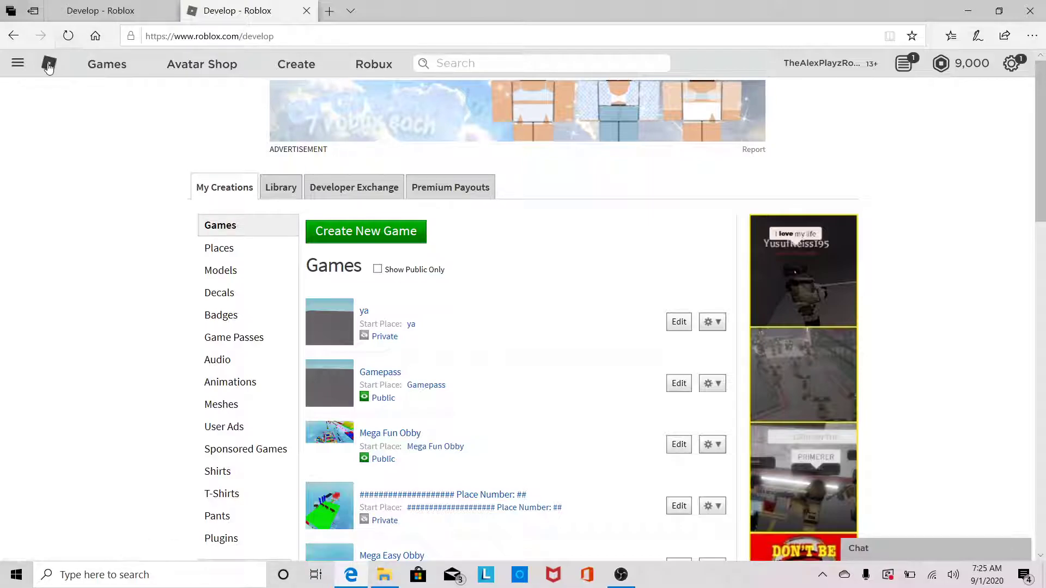
pyautogui.hotkey('ctrl', 'Tab')
pyautogui.scroll(-3, 458, 207)
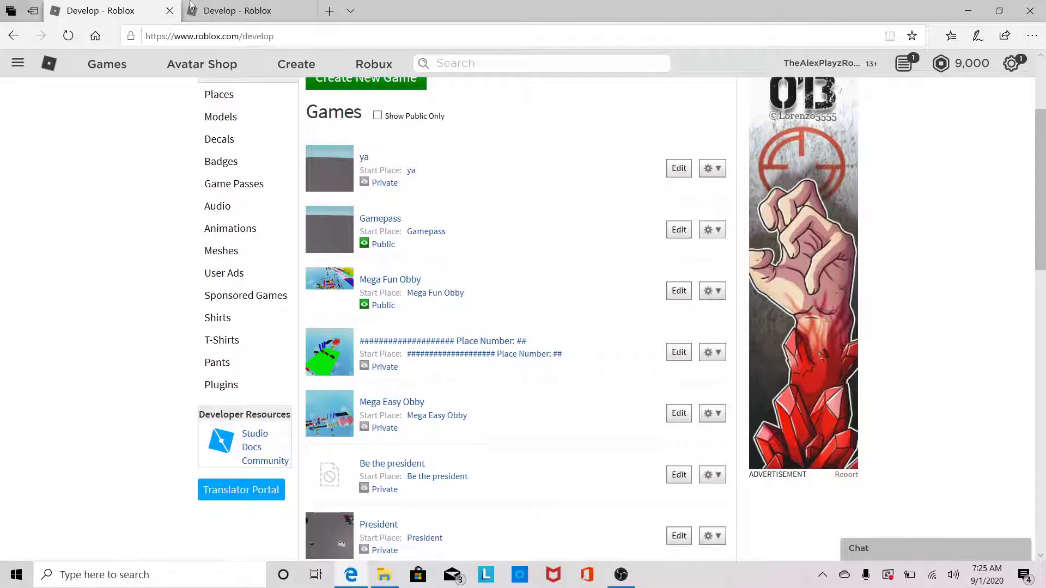
pyautogui.hotkey('ctrl', 'Tab')
pyautogui.scroll(-3, 702, 282)
pyautogui.scroll(-10, 702, 282)
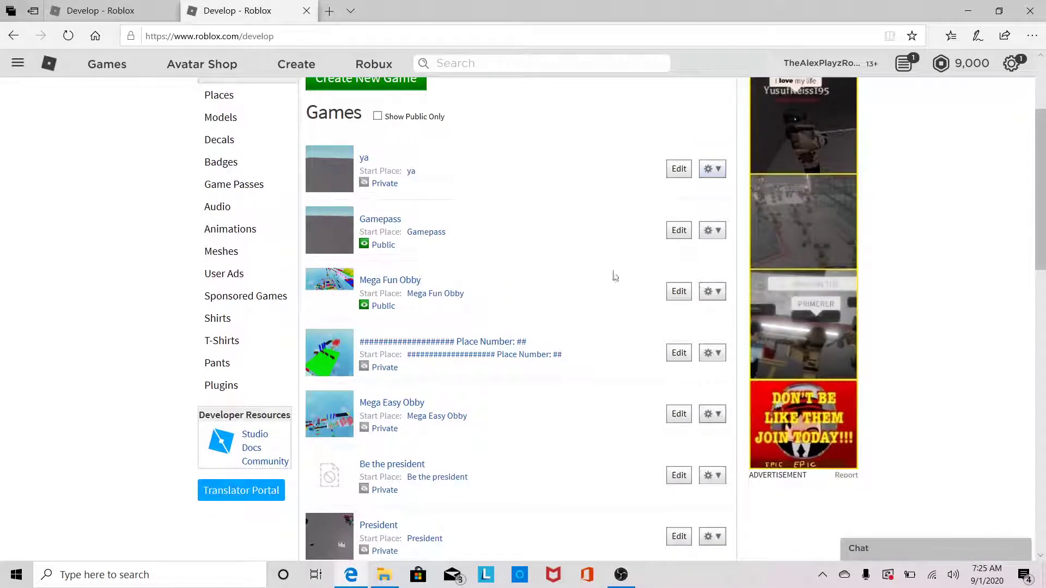
pyautogui.scroll(-7, 718, 340)
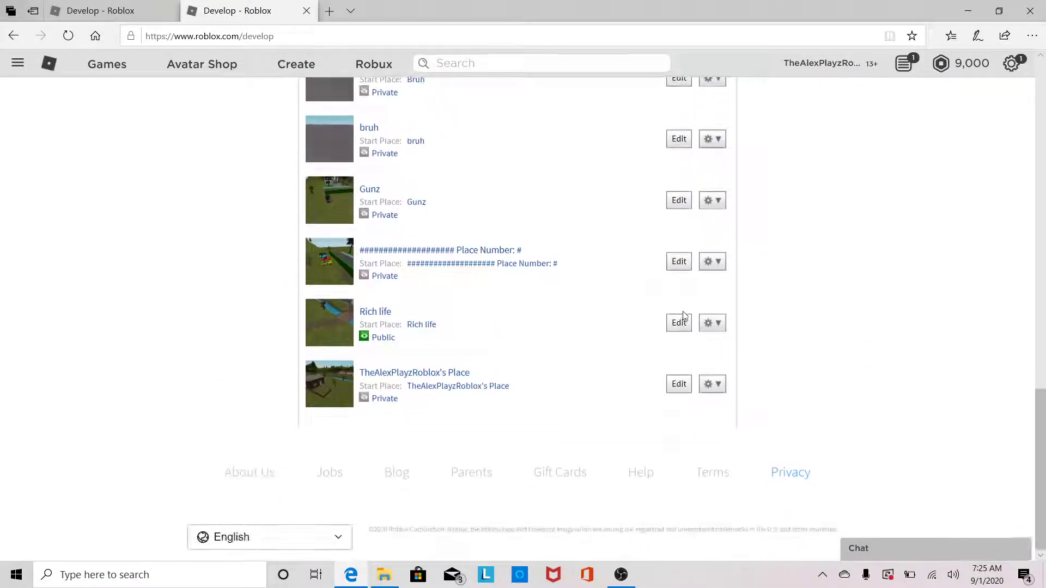
pyautogui.click(109, 10)
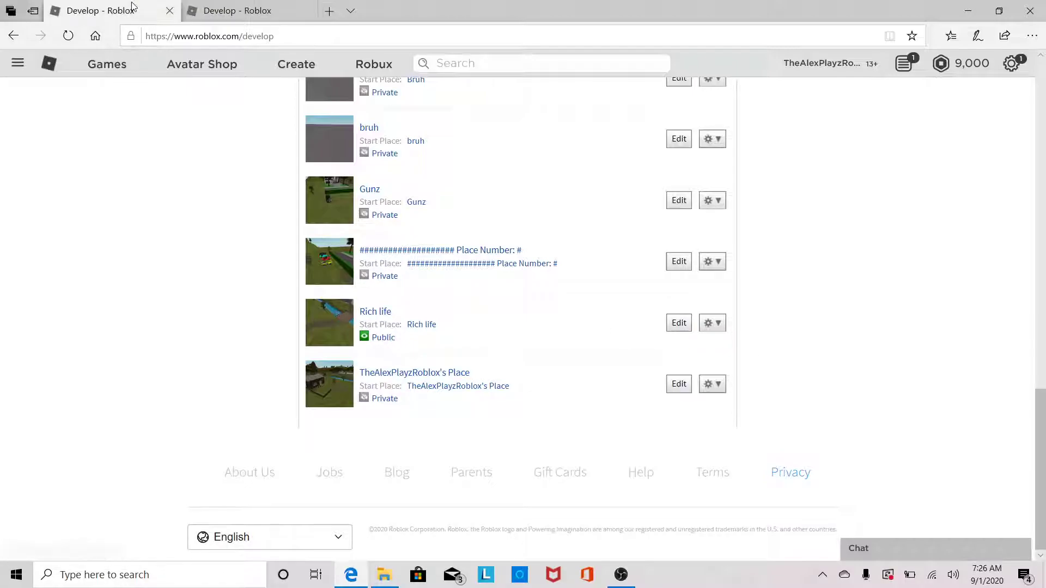
pyautogui.scroll(-16, 425, 290)
# - Start creating a new game pass for Rich life from its options menu
pyautogui.click(710, 324)
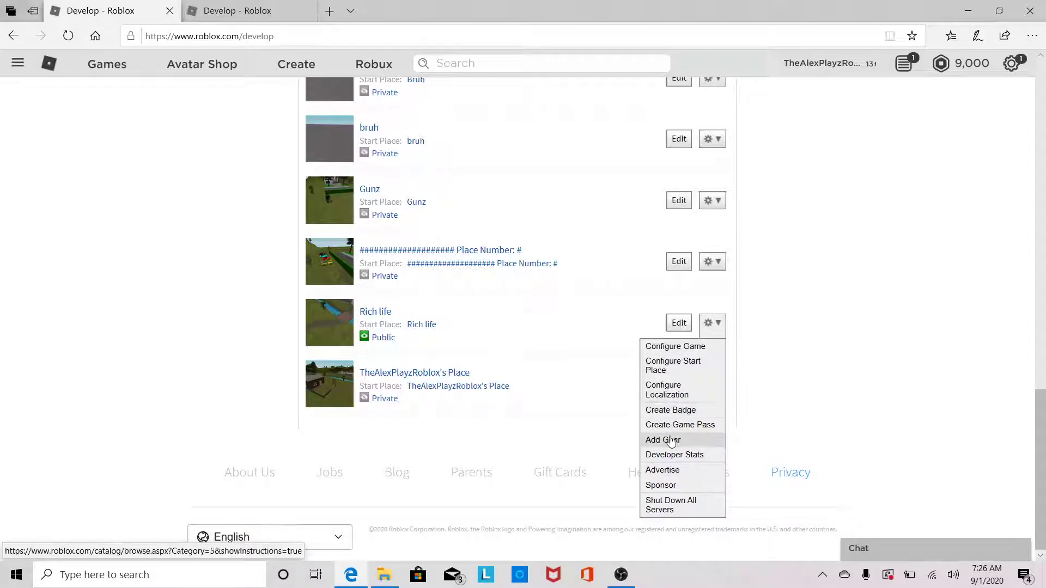
pyautogui.click(705, 335)
pyautogui.click(710, 324)
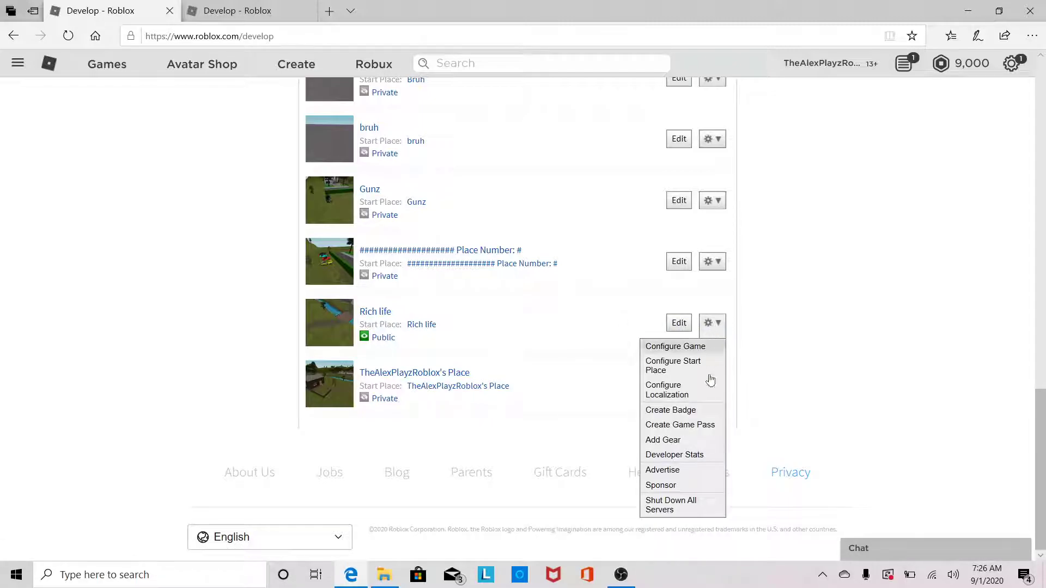
pyautogui.click(685, 426)
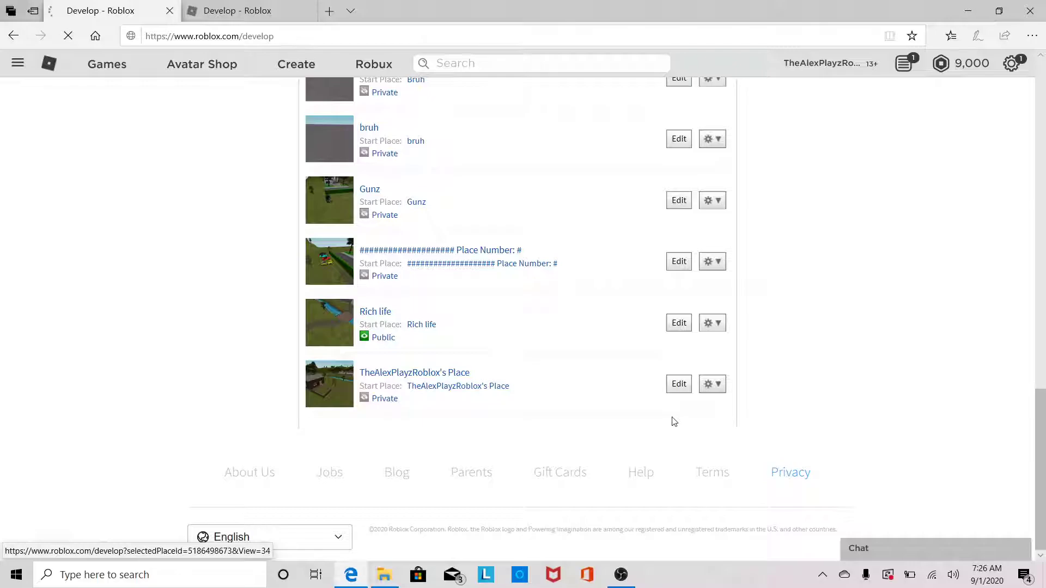
# - Open Rich life in Studio from the second Develop page, then start choosing the pass image
pyautogui.click(218, 11)
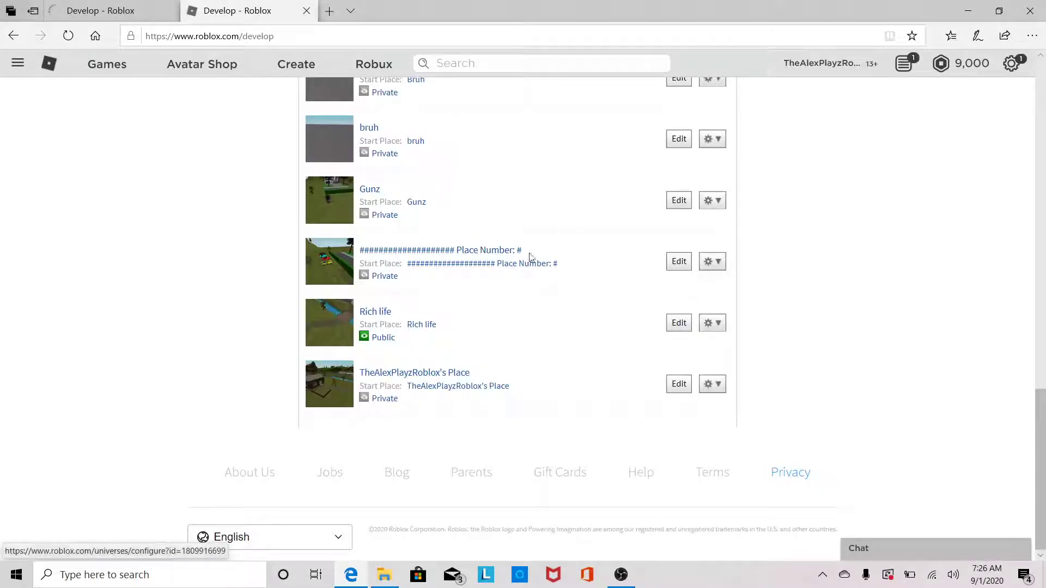
pyautogui.click(679, 324)
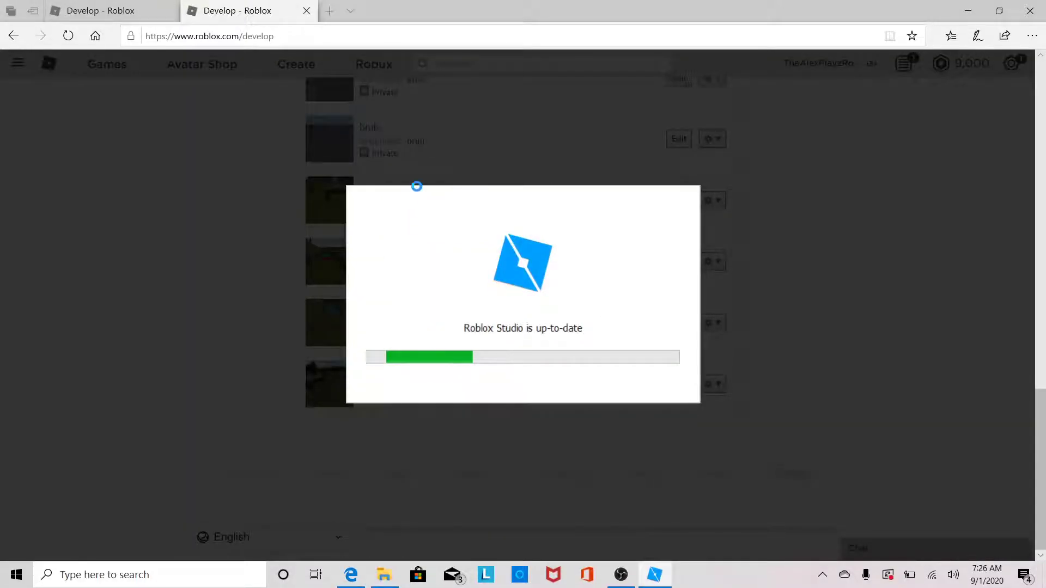
pyautogui.click(62, 12)
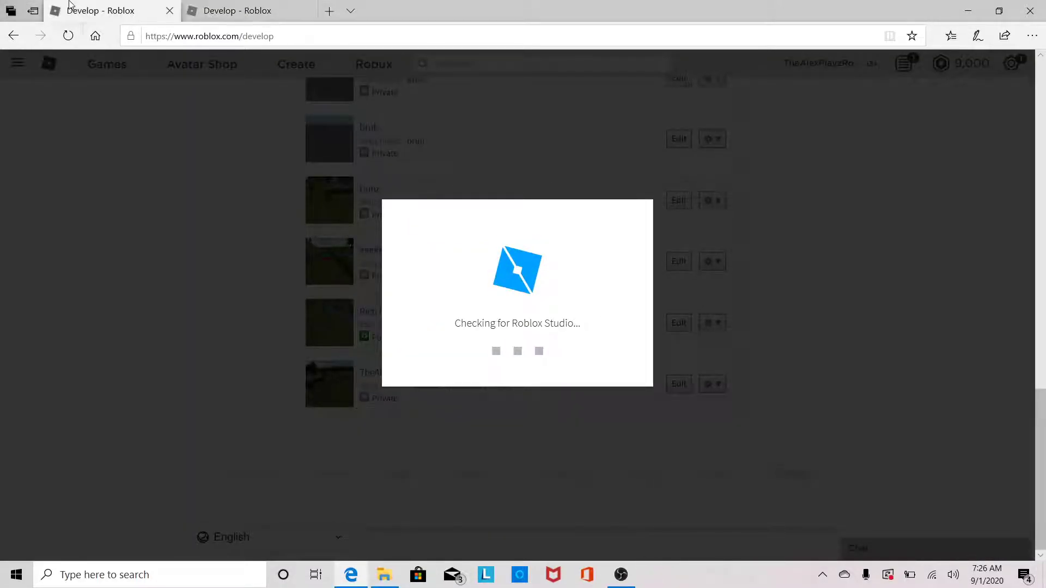
pyautogui.click(523, 283)
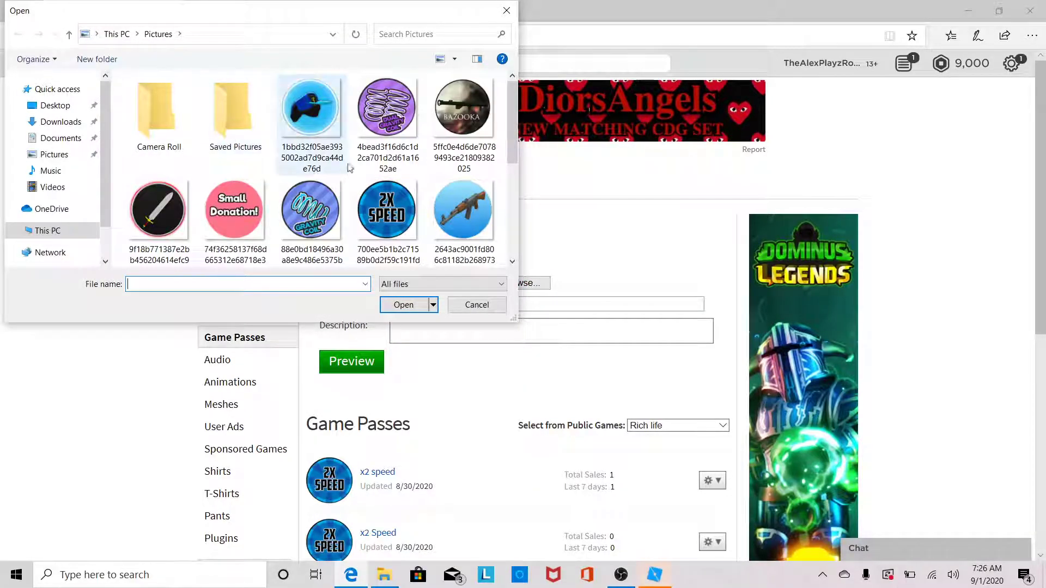
# - Pick the rainbow carpet picture from the Pictures folder and attach it to the game pass
pyautogui.scroll(-5, 393, 137)
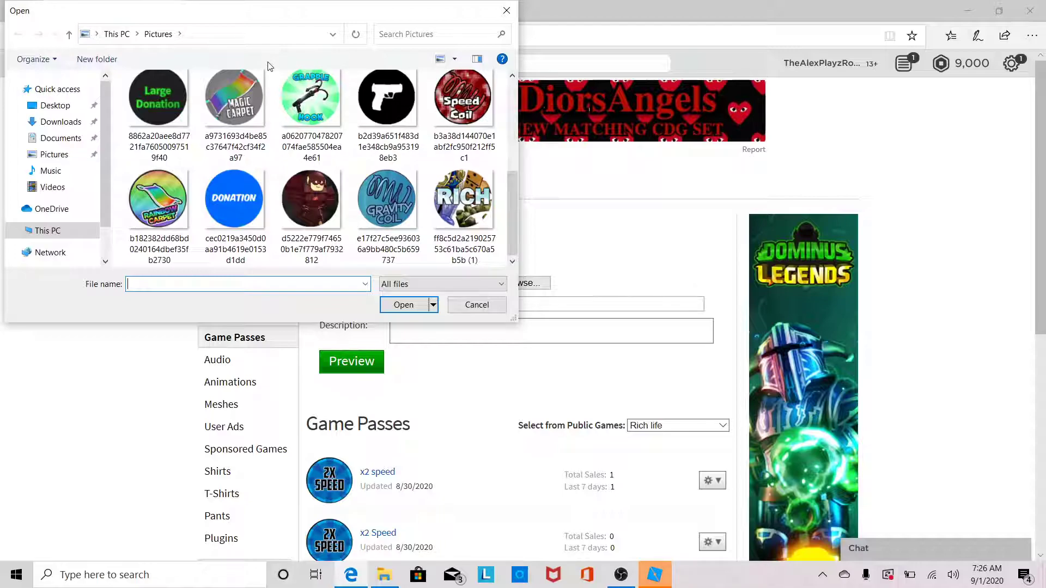
pyautogui.scroll(5, 305, 98)
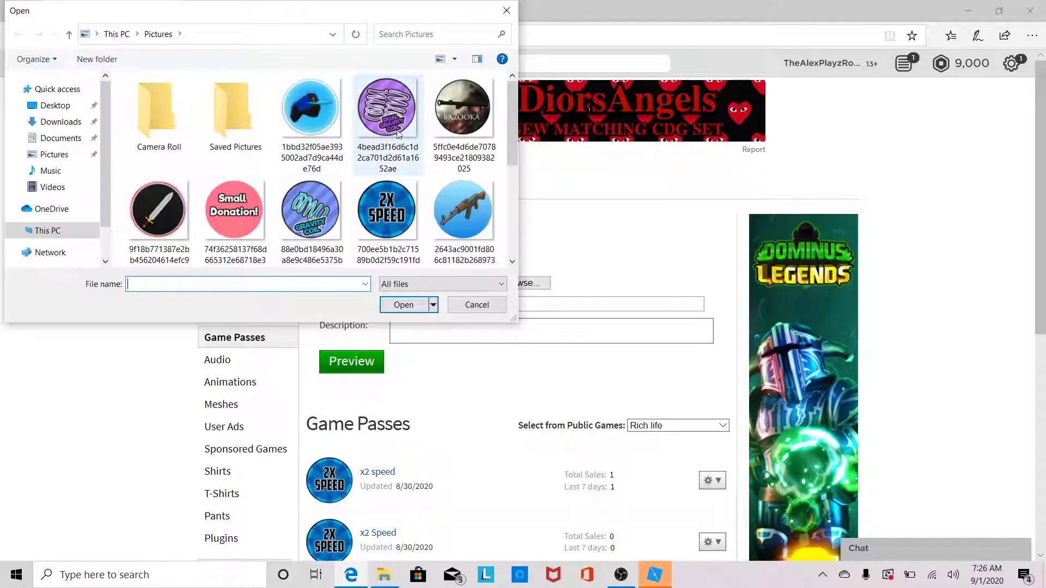
pyautogui.scroll(-2, 227, 209)
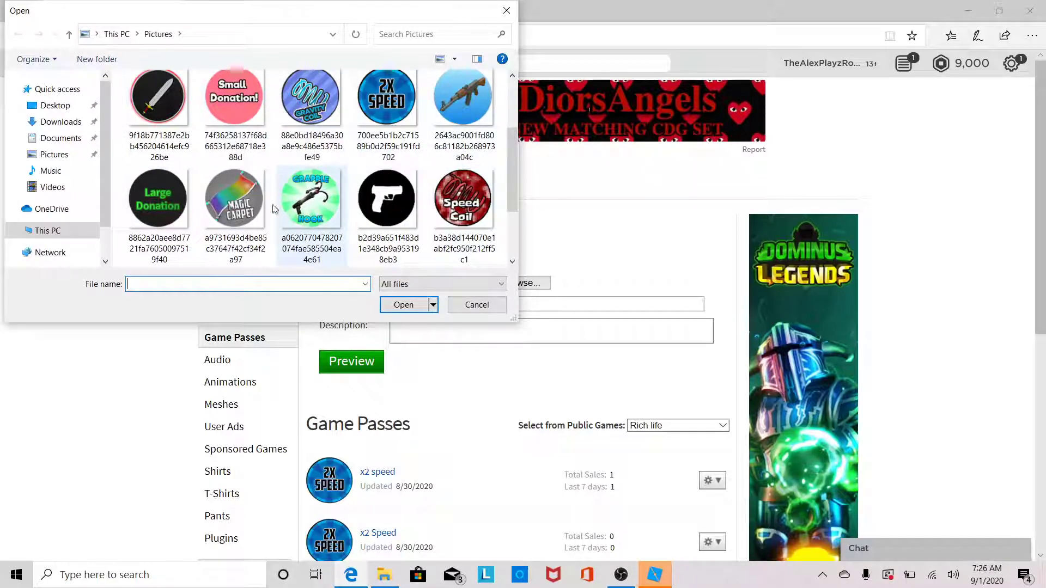
pyautogui.scroll(1, 260, 210)
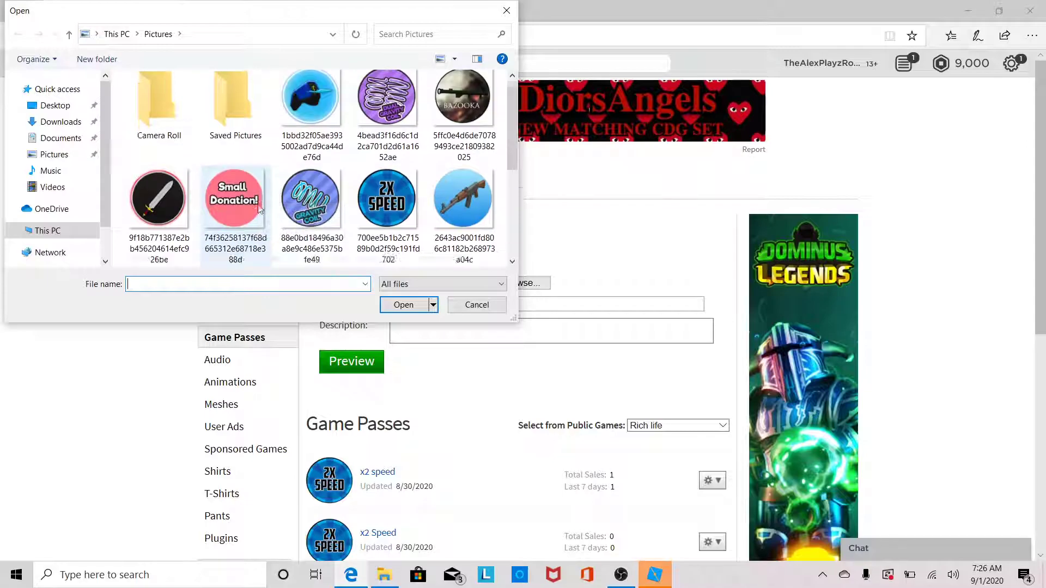
pyautogui.scroll(-2, 260, 210)
pyautogui.click(262, 148)
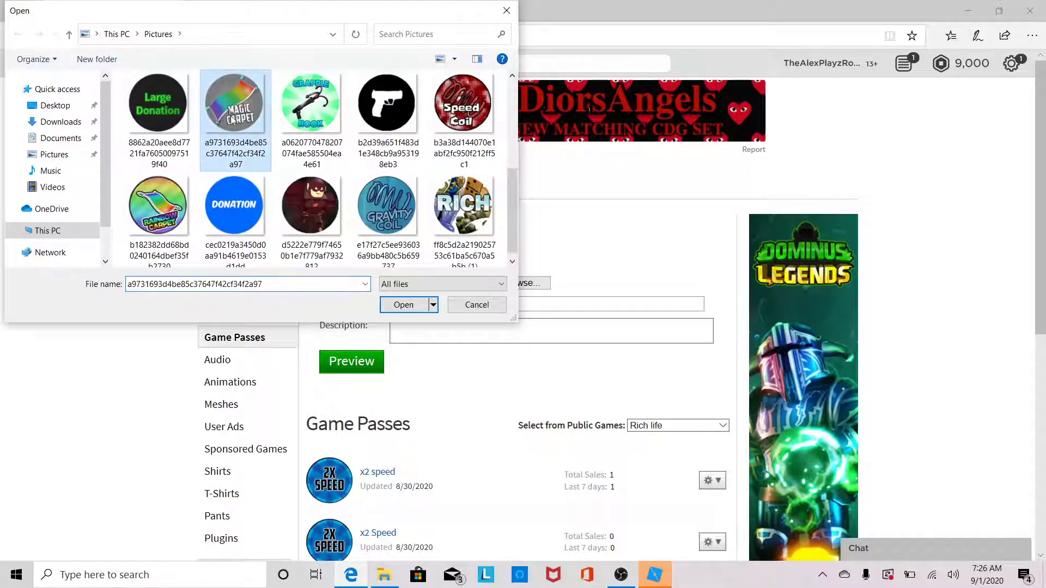
pyautogui.click(176, 201)
pyautogui.click(401, 304)
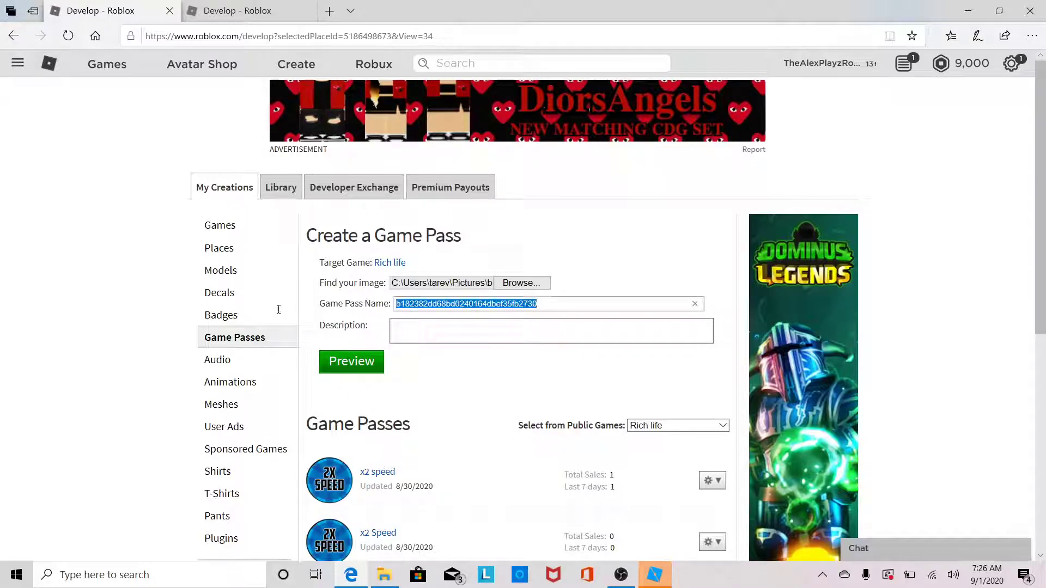
# - Name the pass 'Magic carpet' with description 'fly', preview it, and verify the upload
pyautogui.press('BackSpace')
pyautogui.write('Magic carpet')
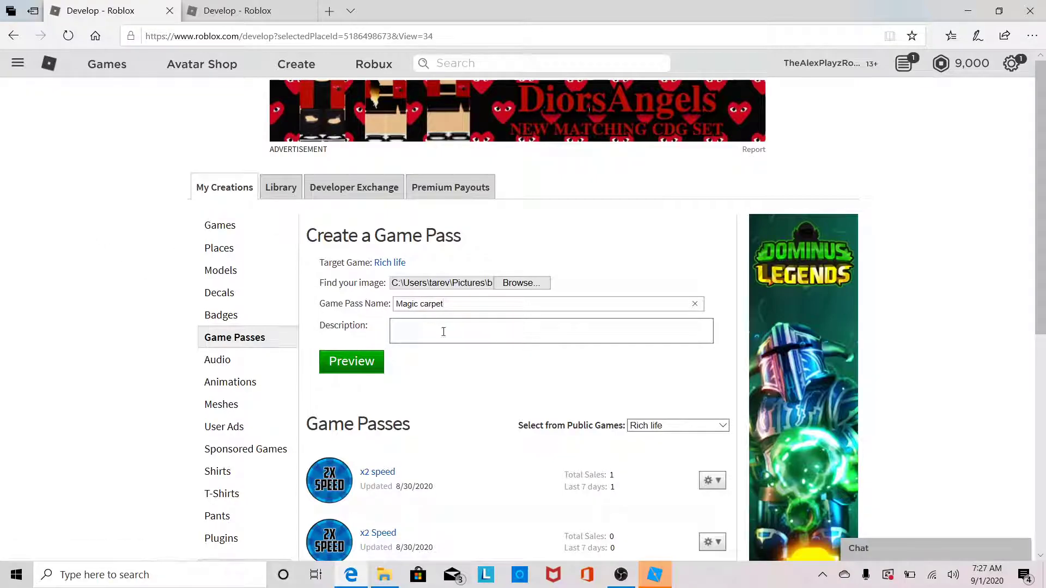
pyautogui.click(443, 330)
pyautogui.write('fly')
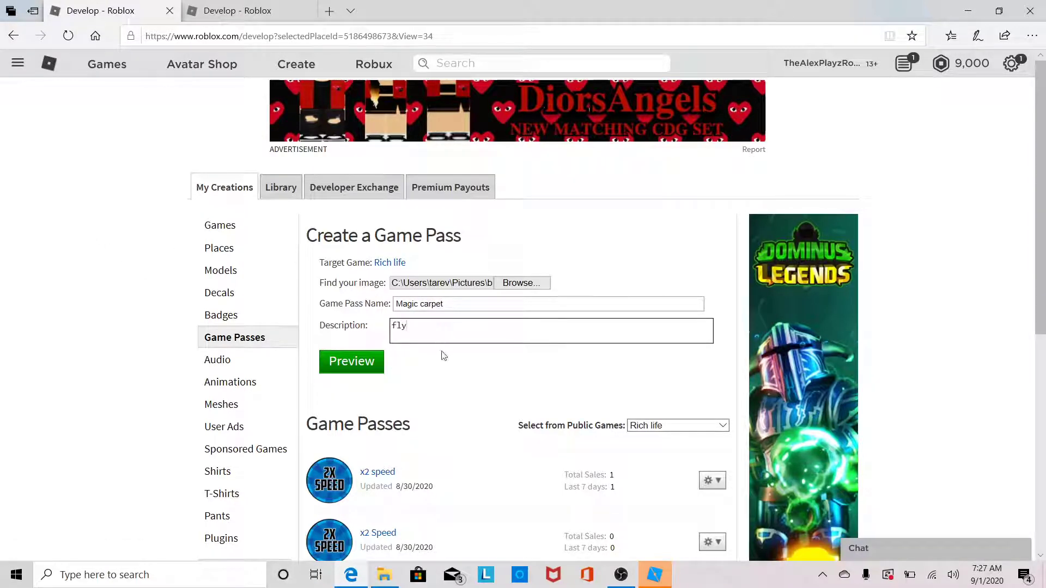
pyautogui.click(370, 368)
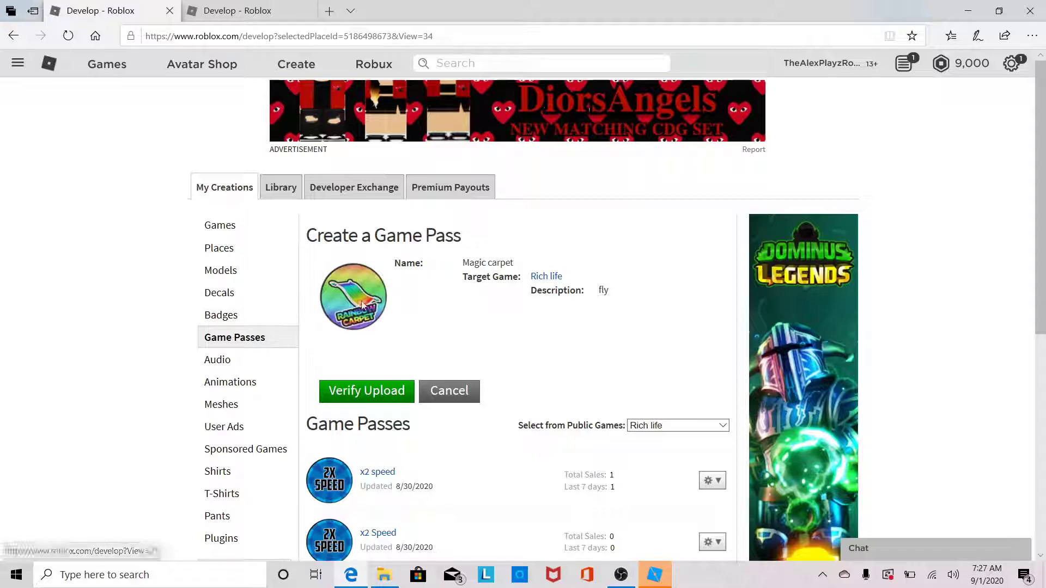
pyautogui.click(361, 398)
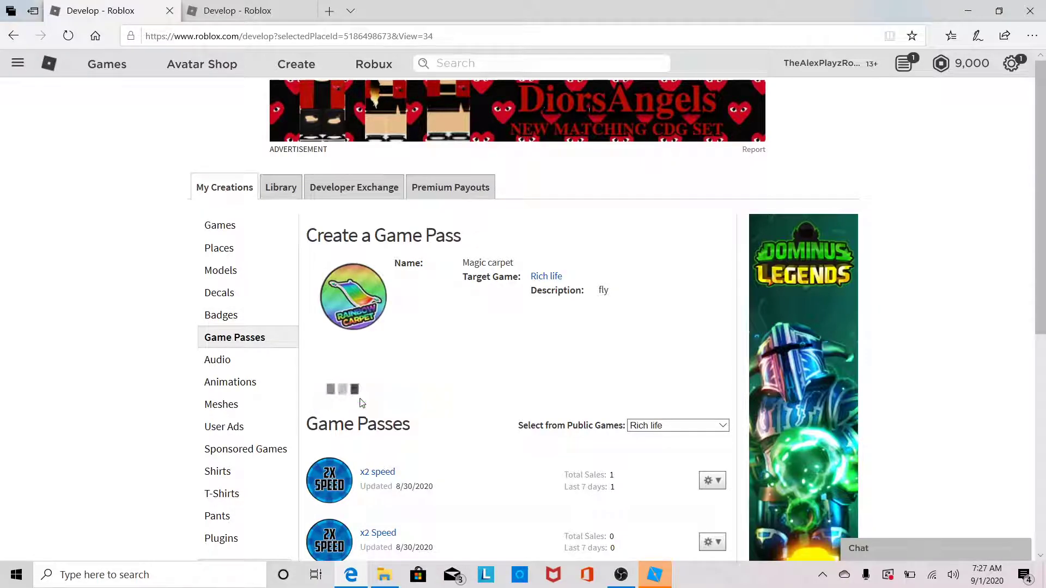
# - Find Magic carpet in the Game Passes list and open its Configure sales settings
pyautogui.scroll(-1, 386, 364)
pyautogui.scroll(-6, 387, 364)
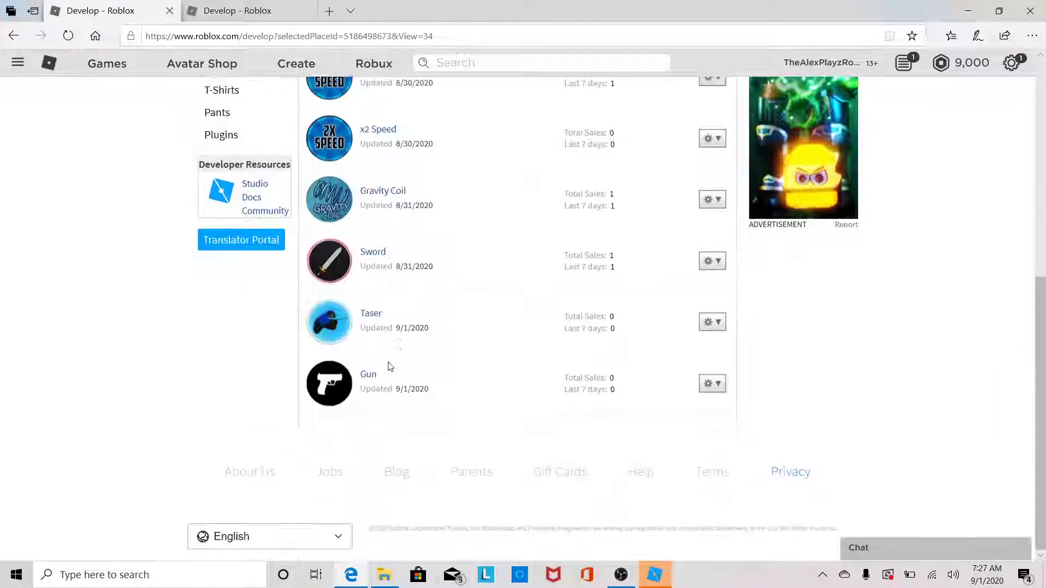
pyautogui.scroll(-3, 349, 321)
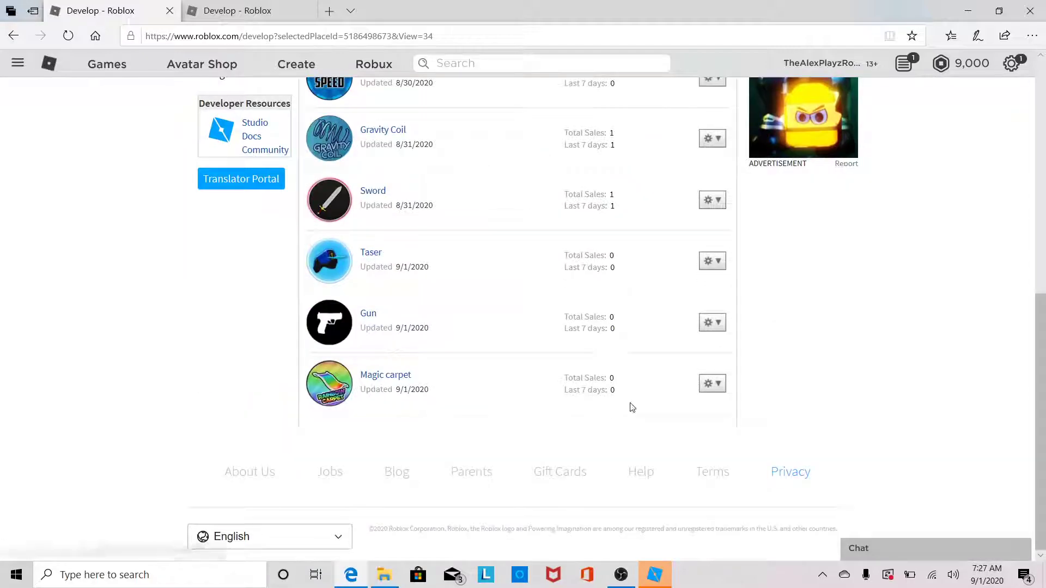
pyautogui.click(707, 385)
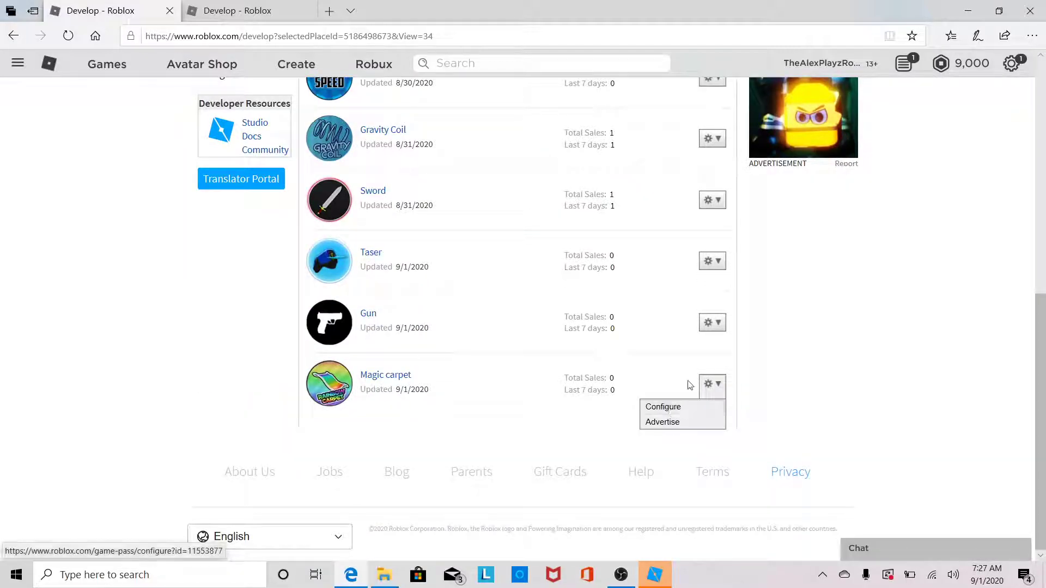
pyautogui.click(707, 383)
pyautogui.click(710, 386)
pyautogui.click(697, 407)
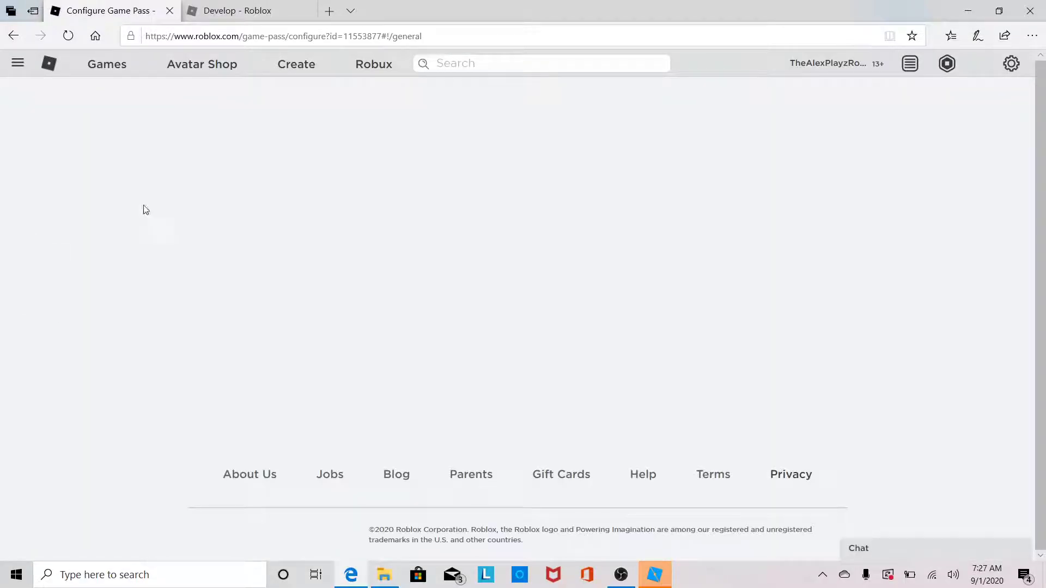
pyautogui.click(201, 174)
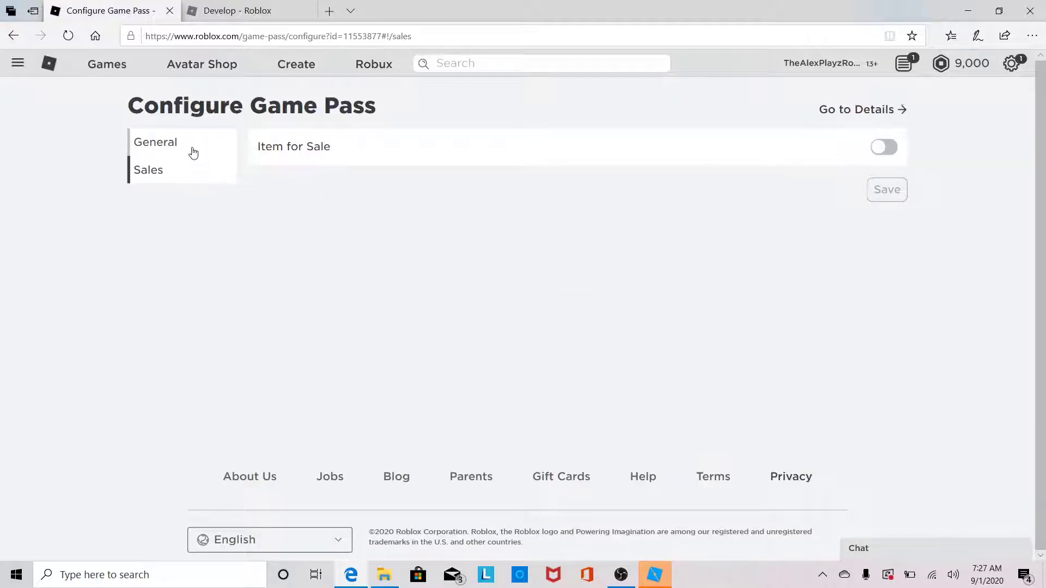
# - Turn on Item for Sale for Magic carpet, set its price to 150 Robux, and save
pyautogui.click(193, 152)
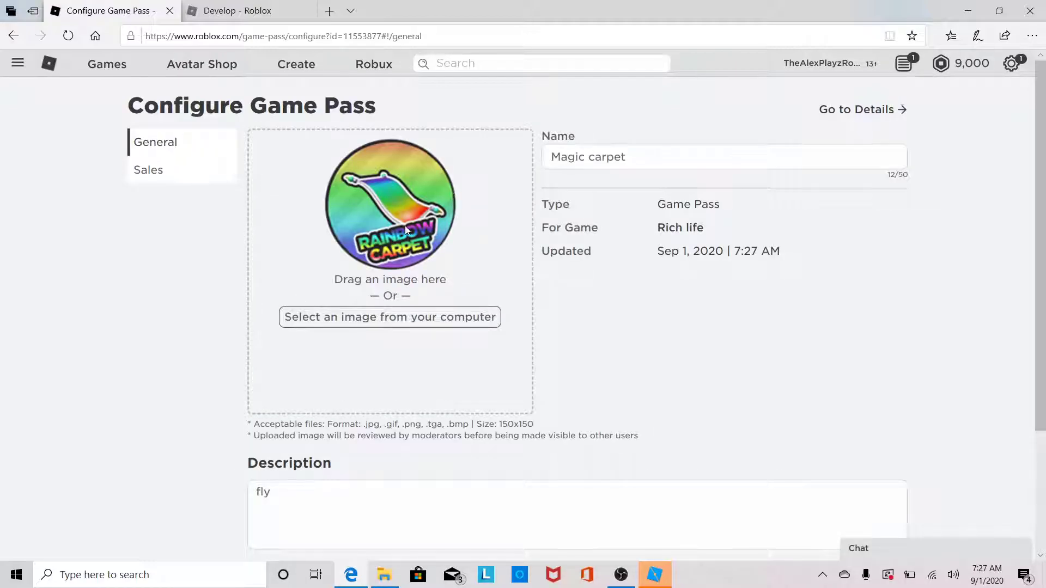
pyautogui.scroll(-3, 359, 289)
pyautogui.scroll(3, 367, 325)
pyautogui.click(146, 173)
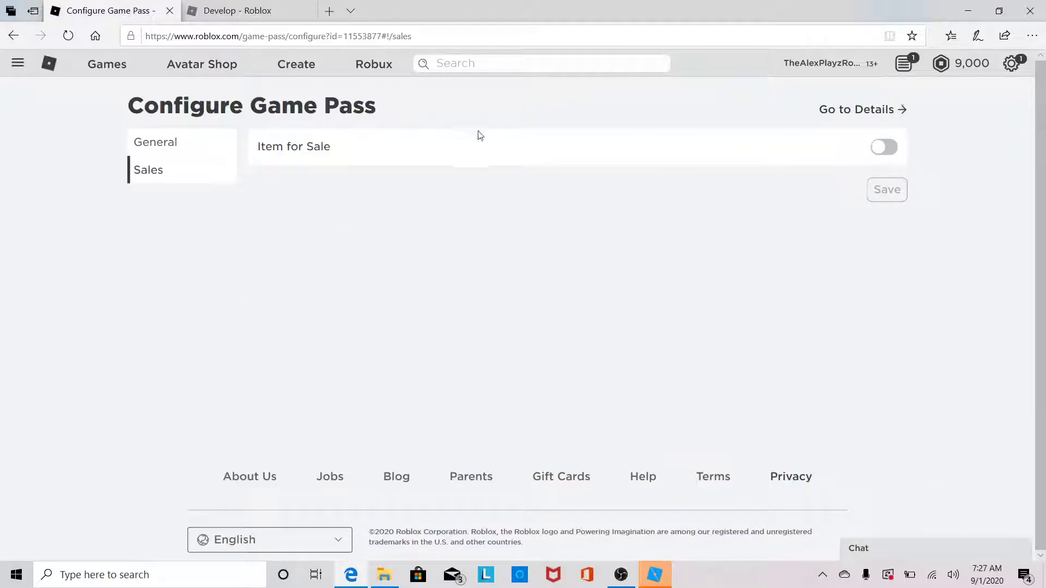
pyautogui.click(888, 148)
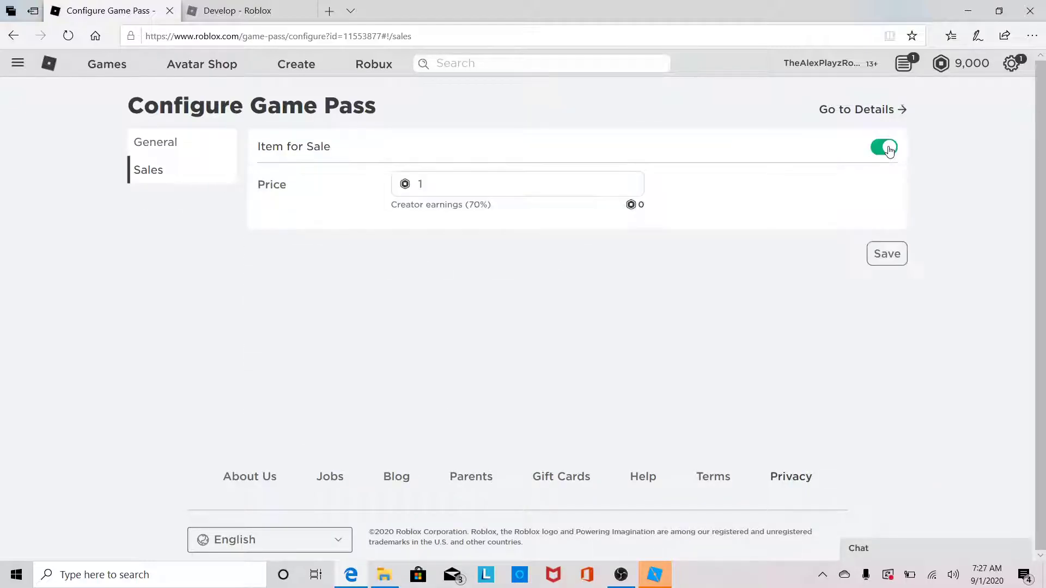
pyautogui.click(492, 185)
pyautogui.press('BackSpace')
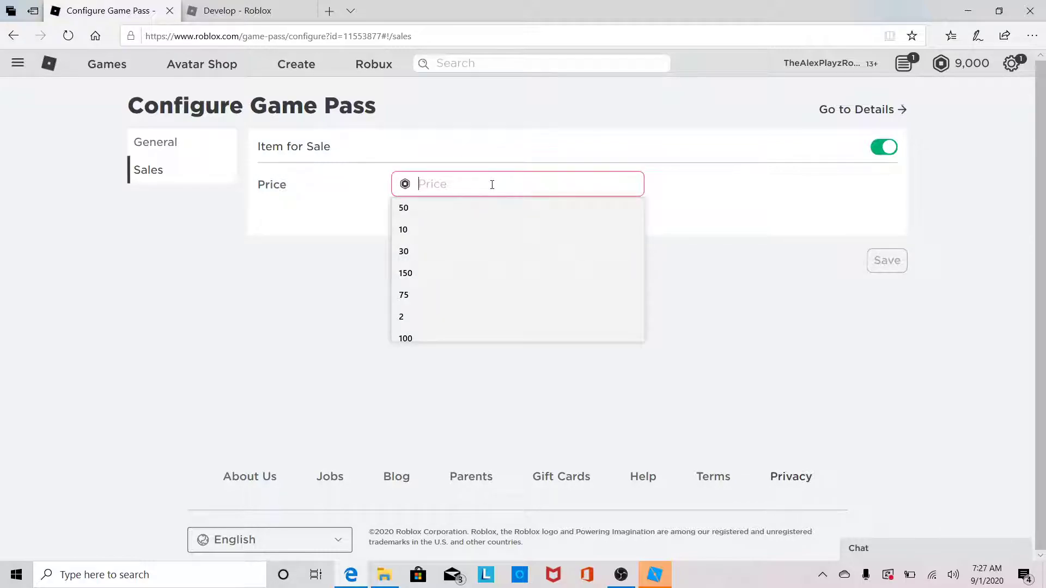
pyautogui.write('150')
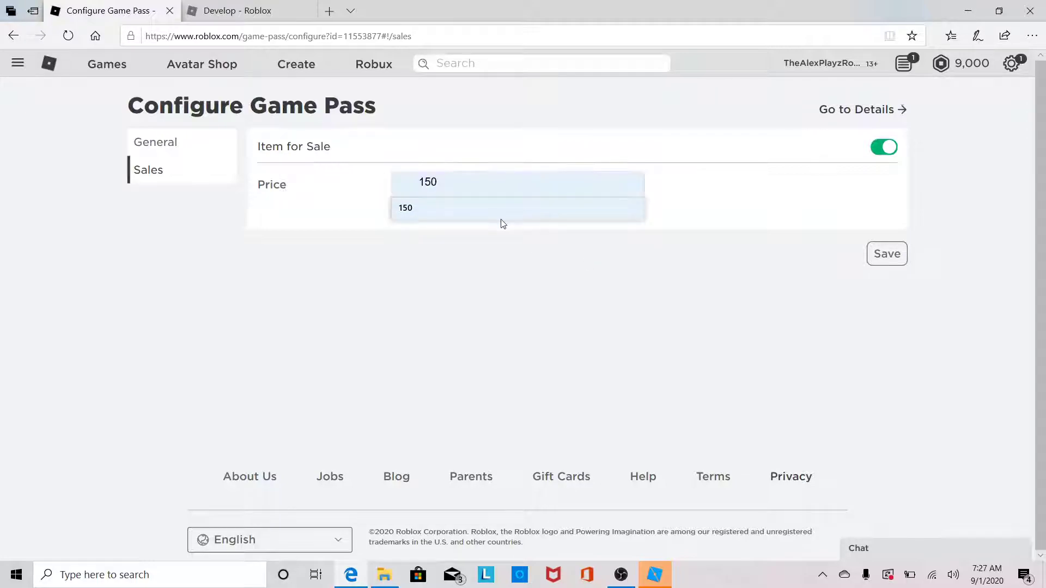
pyautogui.click(500, 217)
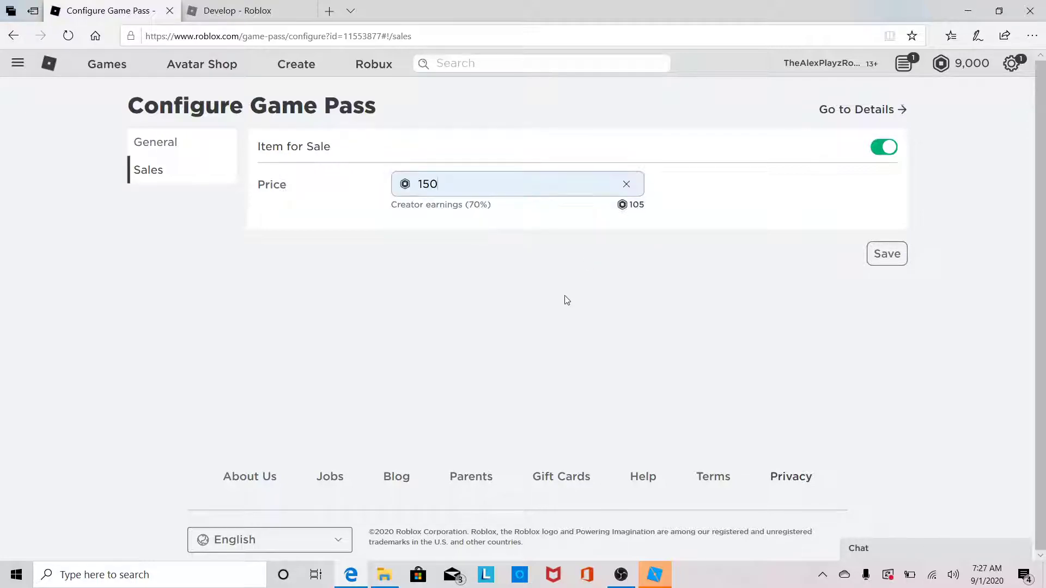
pyautogui.click(891, 254)
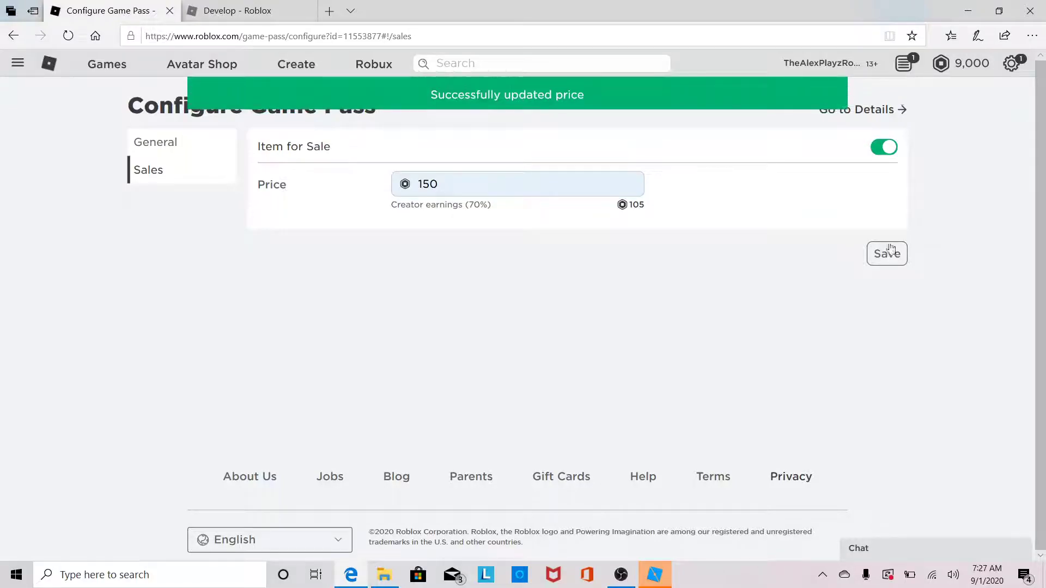
pyautogui.click(870, 109)
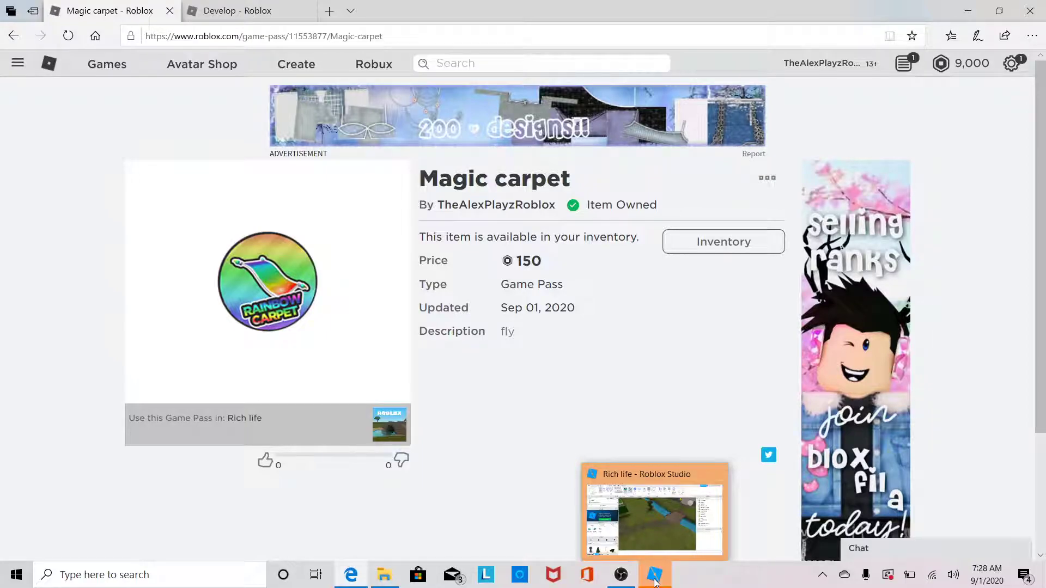
# - Switch to the Rich life place in Studio and search the Toolbox for 'magic carpet'
pyautogui.click(655, 582)
pyautogui.write('magic ca')
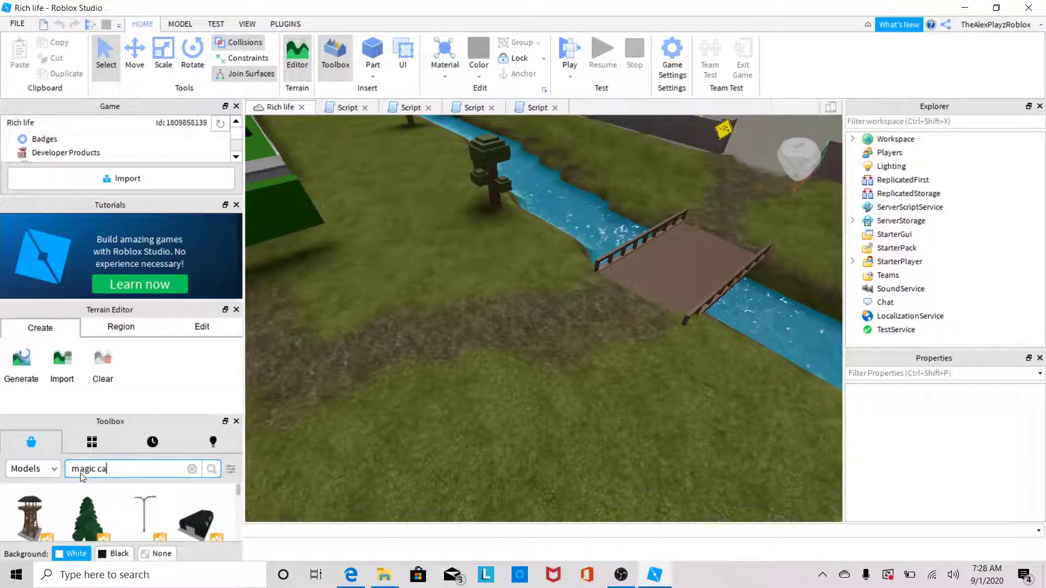
pyautogui.write('rpet')
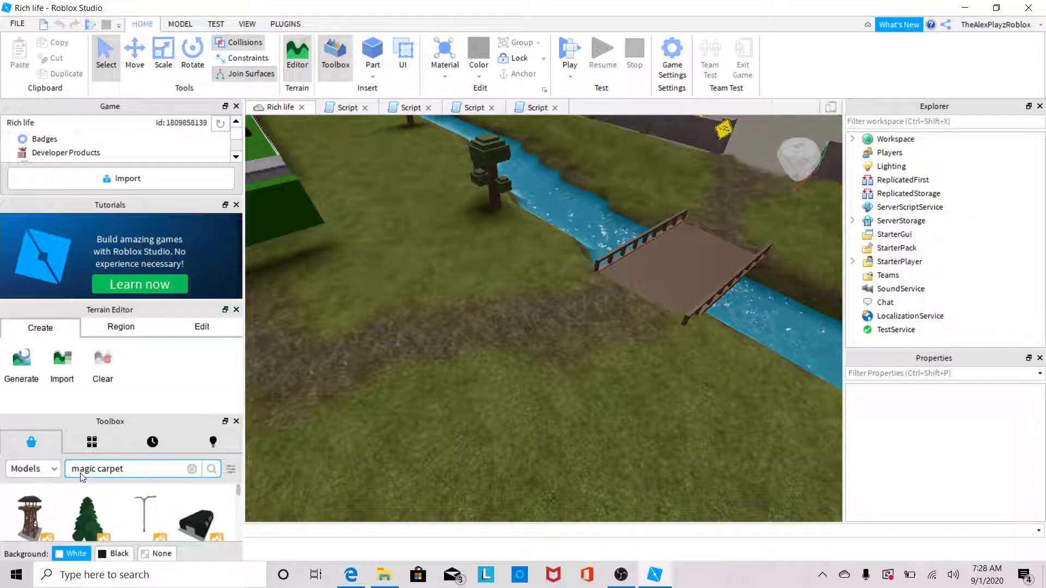
# - Insert the rainbow magic carpet tool from the search results, declining to add it to the starter pack
pyautogui.press('Return')
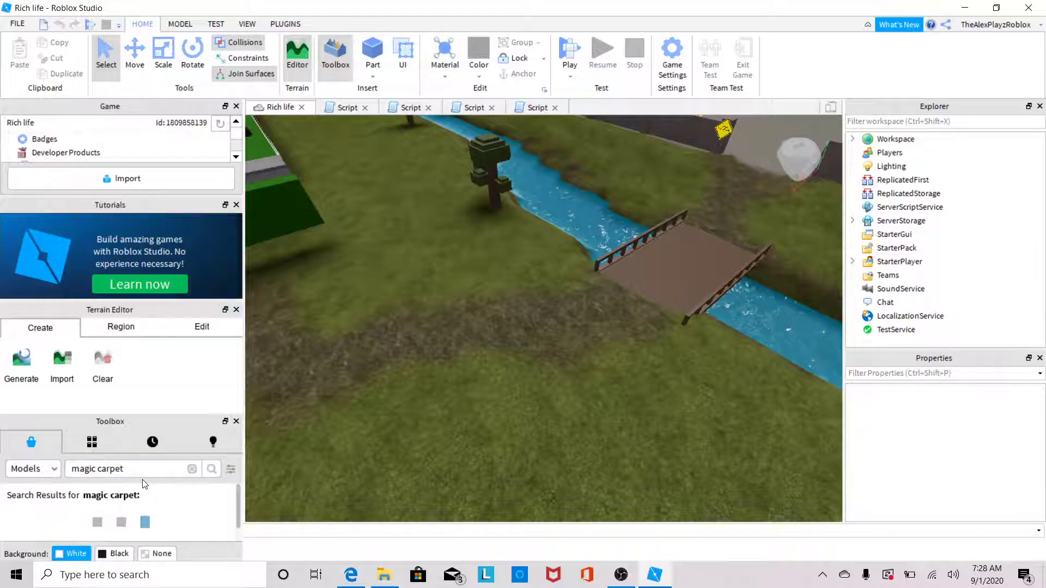
pyautogui.scroll(-3, 181, 500)
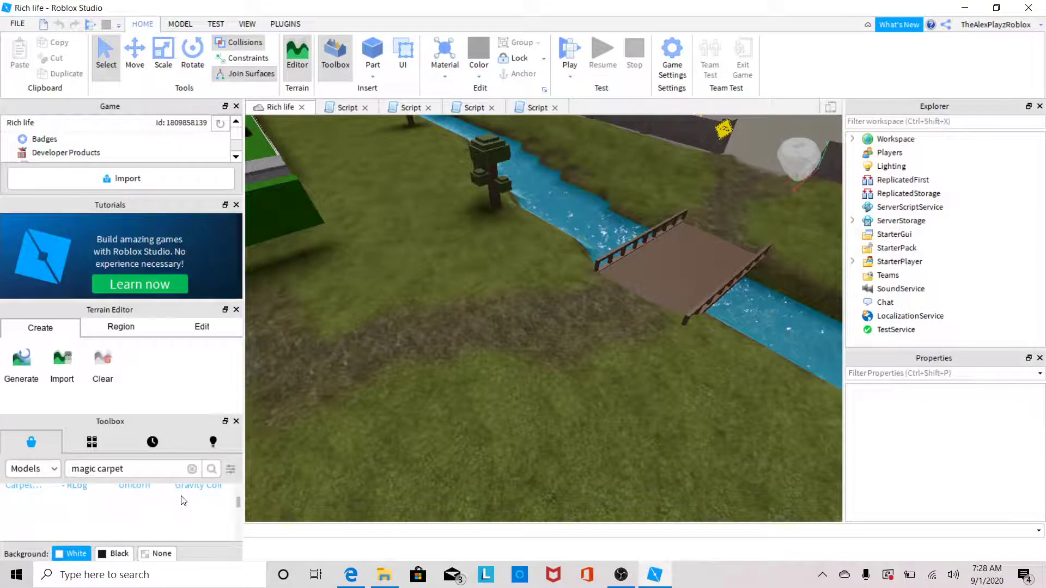
pyautogui.moveTo(237, 502); pyautogui.dragTo(239, 492)
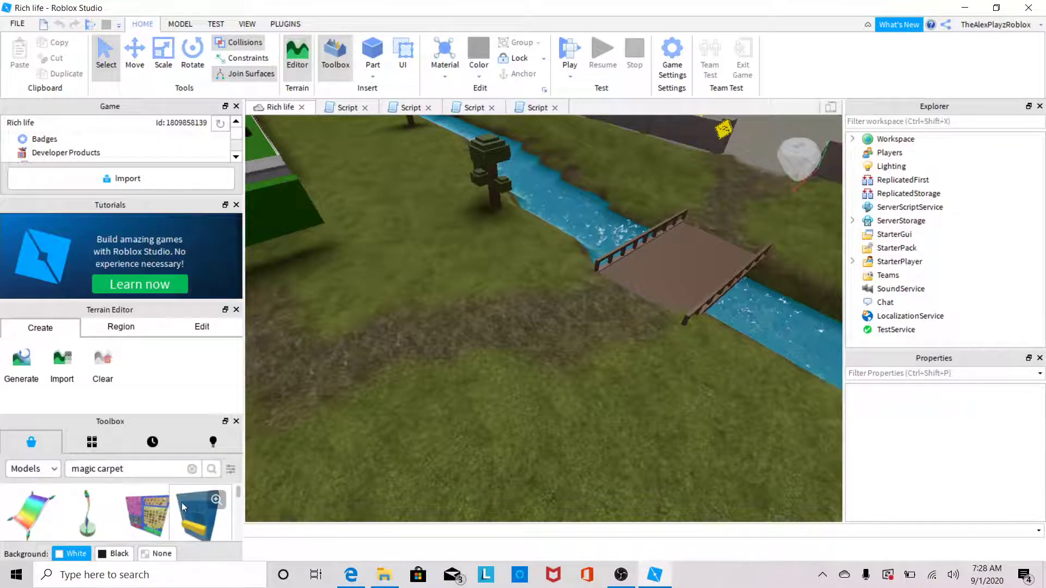
pyautogui.click(14, 518)
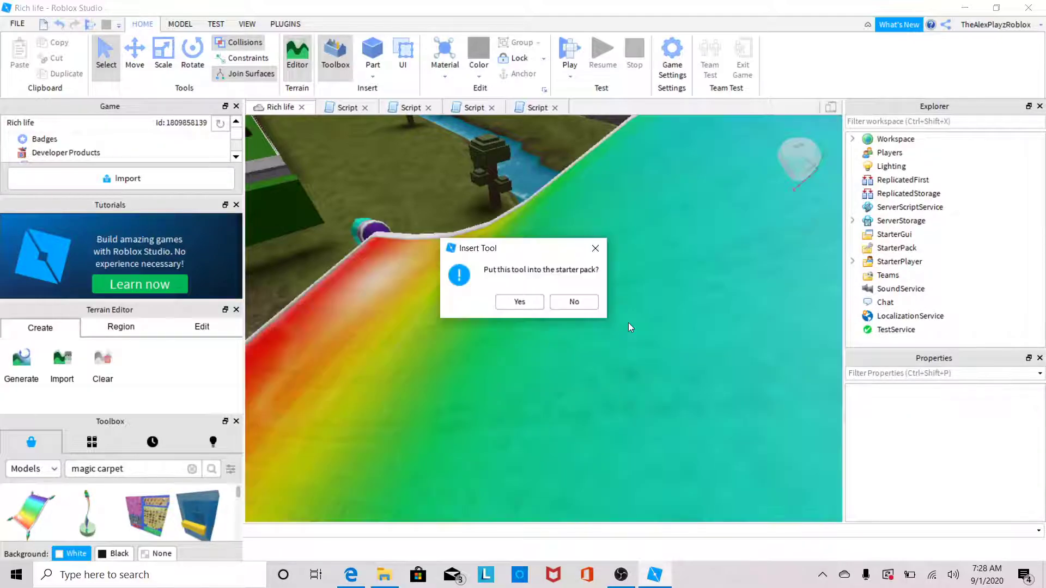
pyautogui.click(567, 303)
# - Move RainbowMagicCarpet into ServerStorage and add a new Script under Workspace
pyautogui.moveTo(920, 263); pyautogui.dragTo(879, 210)
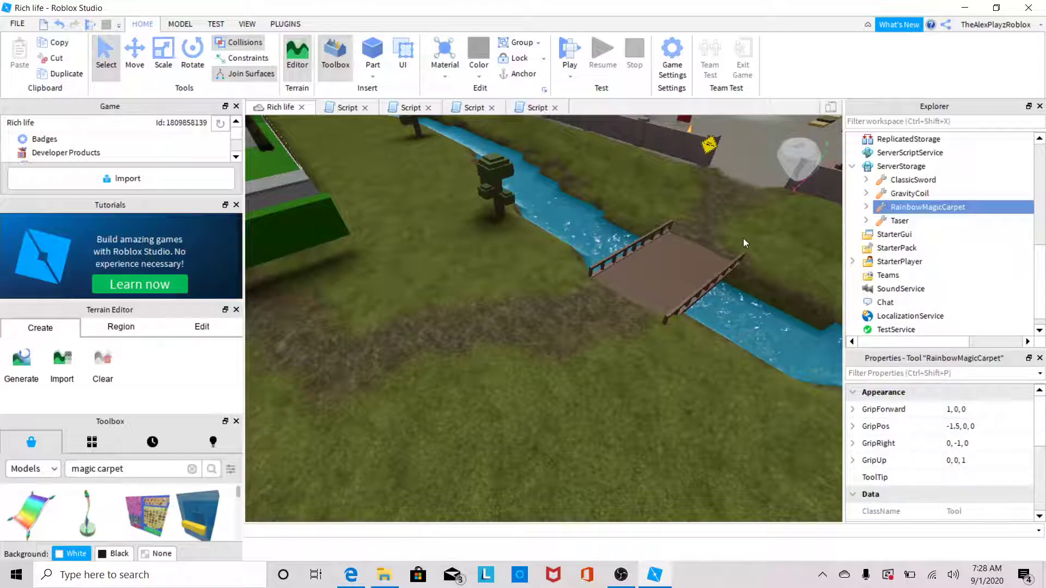
pyautogui.scroll(10, 894, 245)
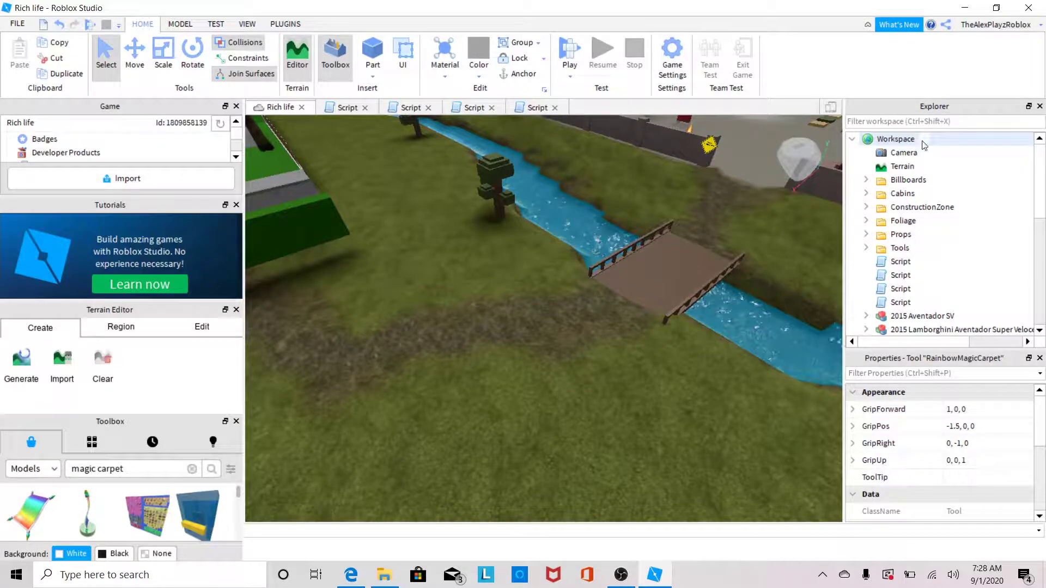
pyautogui.click(923, 140)
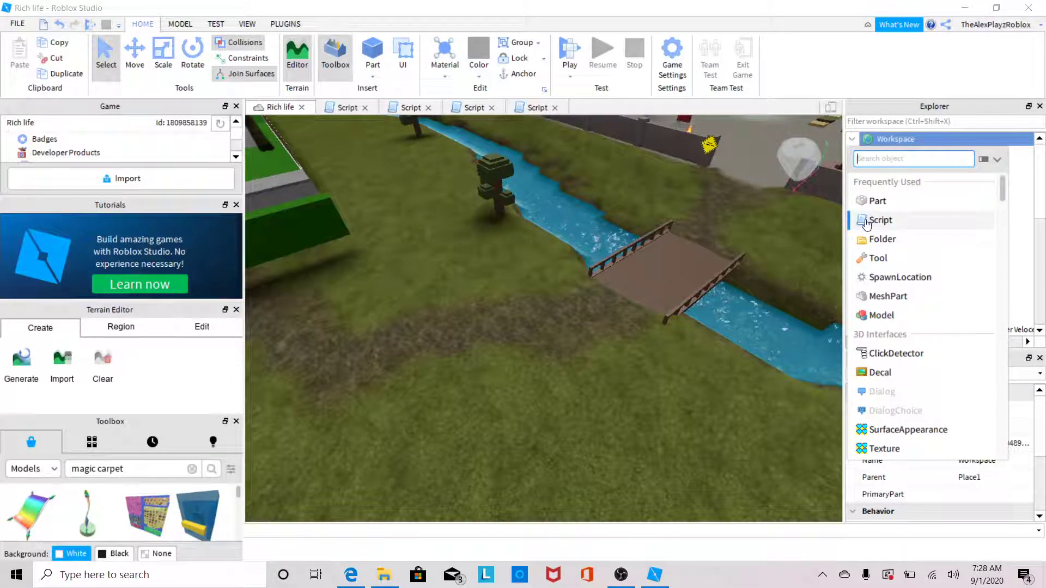
pyautogui.click(878, 220)
pyautogui.click(400, 125)
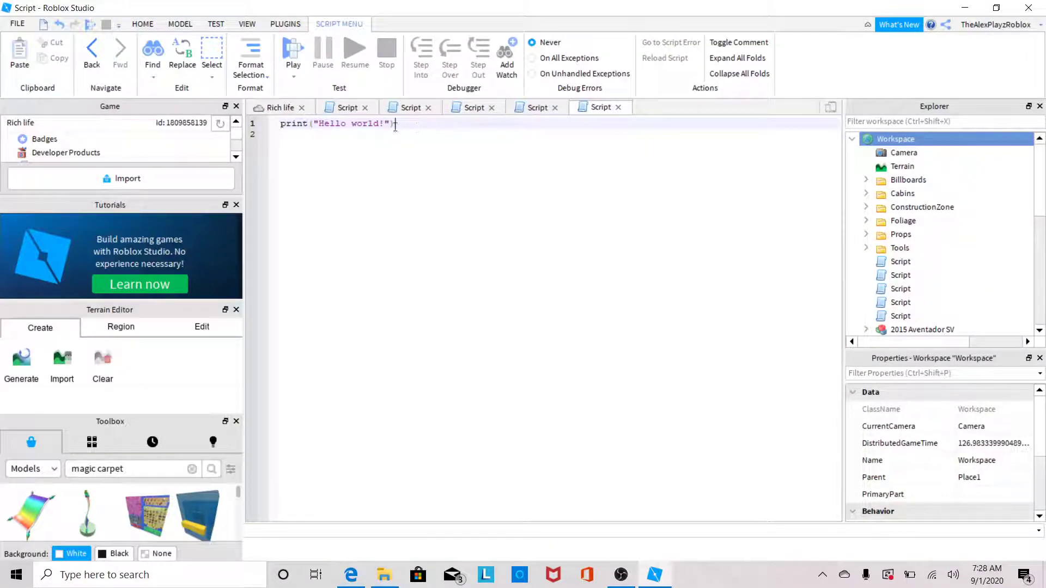